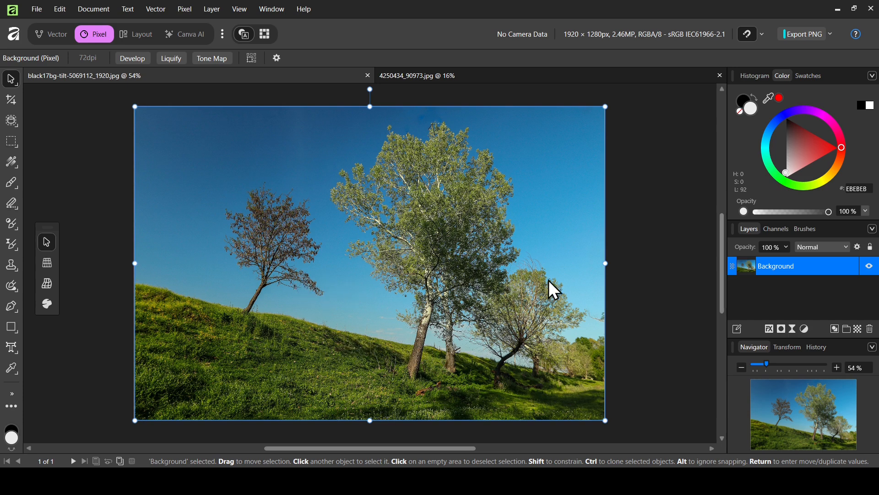
Step: View the phone image document, then return to the tree photo document
{"action": "left_click", "coordinate": [472, 78]}
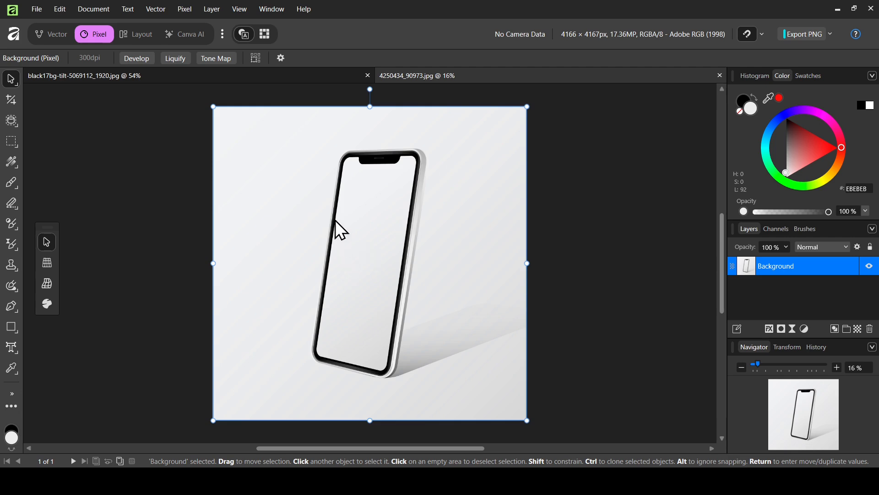
{"action": "left_click", "coordinate": [275, 77]}
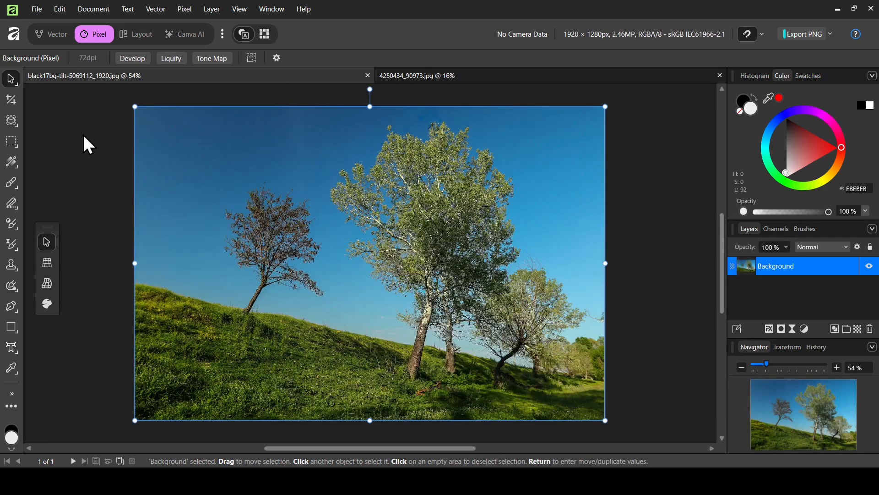
Step: Start the Crop tool on the tree photo and review its crop mode and overlay options
{"action": "left_click", "coordinate": [15, 99]}
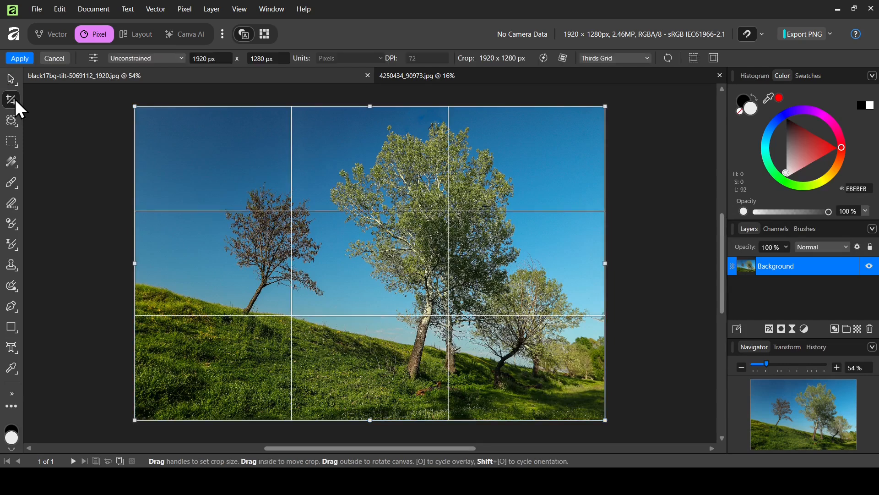
{"action": "left_click", "coordinate": [154, 59]}
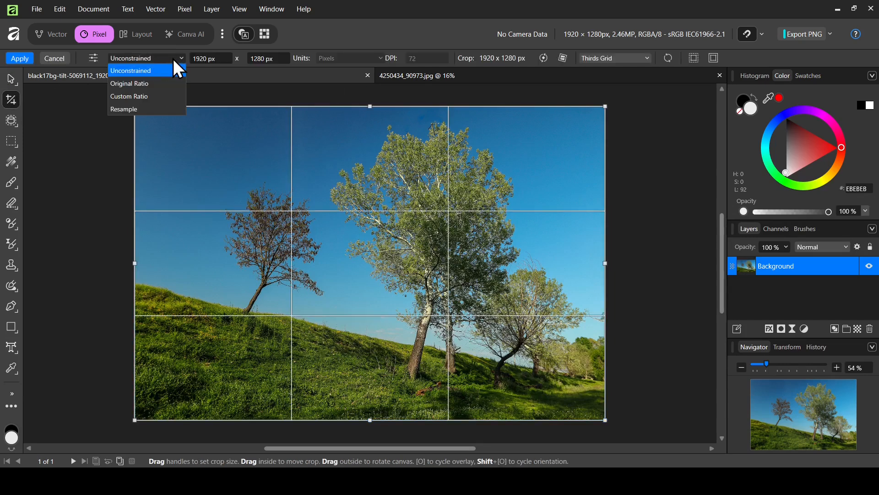
{"action": "left_click", "coordinate": [173, 58]}
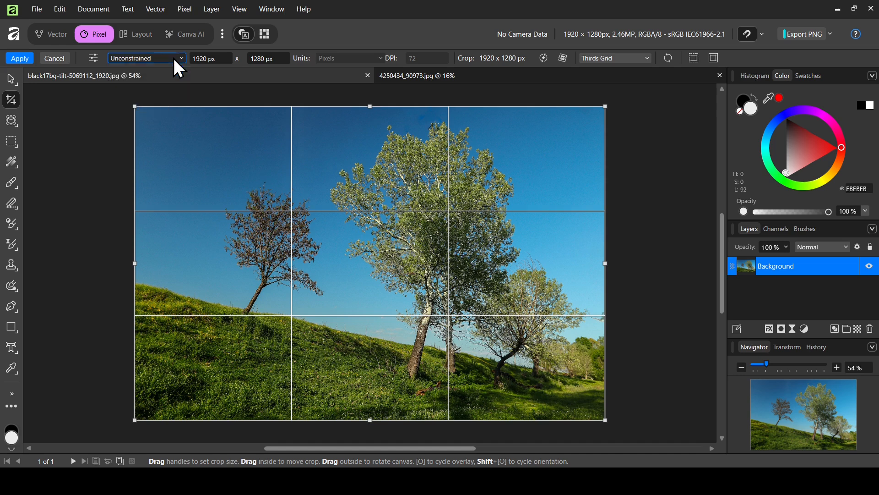
{"action": "left_click", "coordinate": [616, 58]}
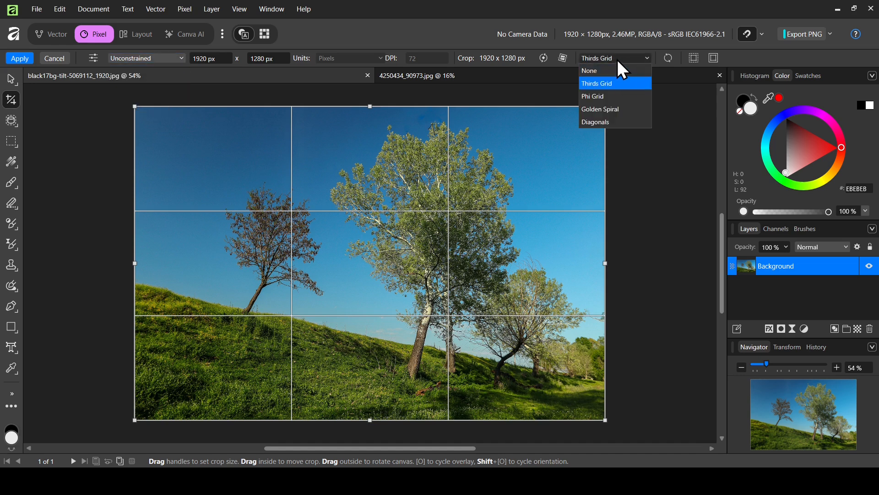
{"action": "left_click", "coordinate": [616, 58]}
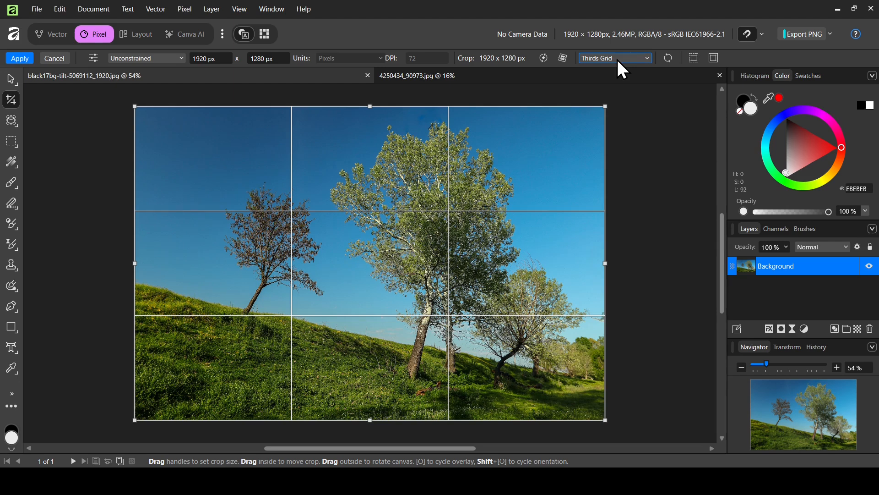
Step: Straighten the tree photo by drawing the straighten line along the sloping edge of the grassy hill
{"action": "left_click", "coordinate": [565, 59]}
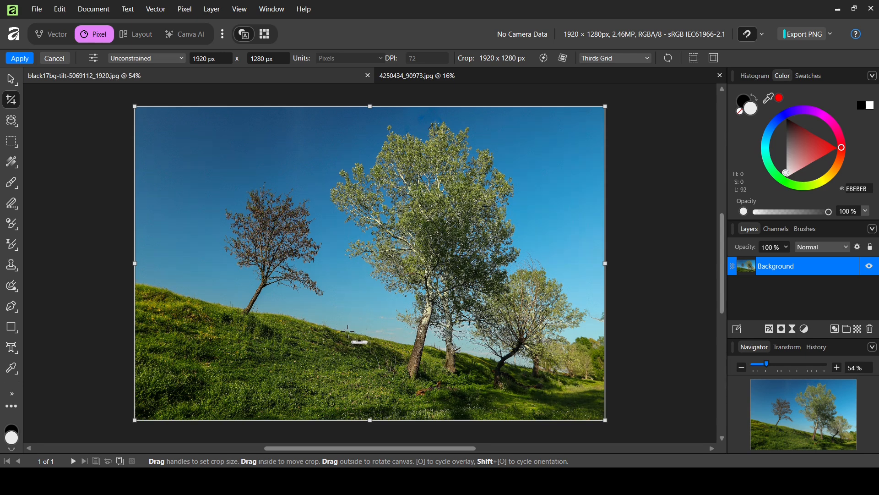
{"action": "left_click_drag", "start_coordinate": [348, 330], "coordinate": [374, 337]}
{"action": "left_click_drag", "start_coordinate": [375, 337], "coordinate": [374, 336]}
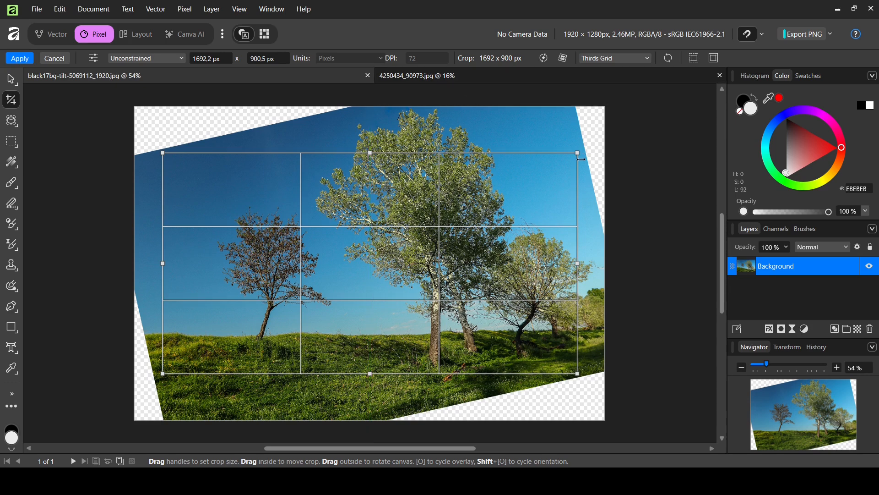
Step: Try shrinking the crop area from its upper-right corner to about 1601 × 807 px, and undo the resize
{"action": "left_click_drag", "start_coordinate": [579, 152], "coordinate": [555, 176]}
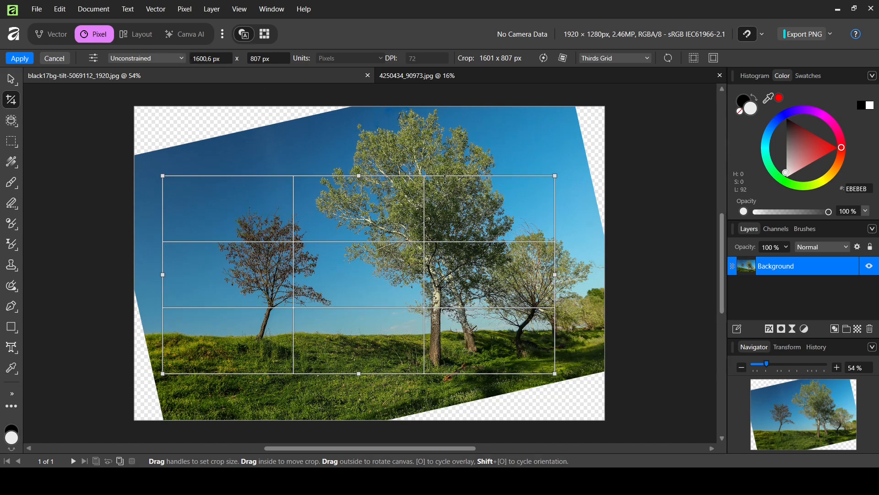
{"action": "key", "text": "ctrl+z"}
{"action": "key", "text": "ctrl+z"}
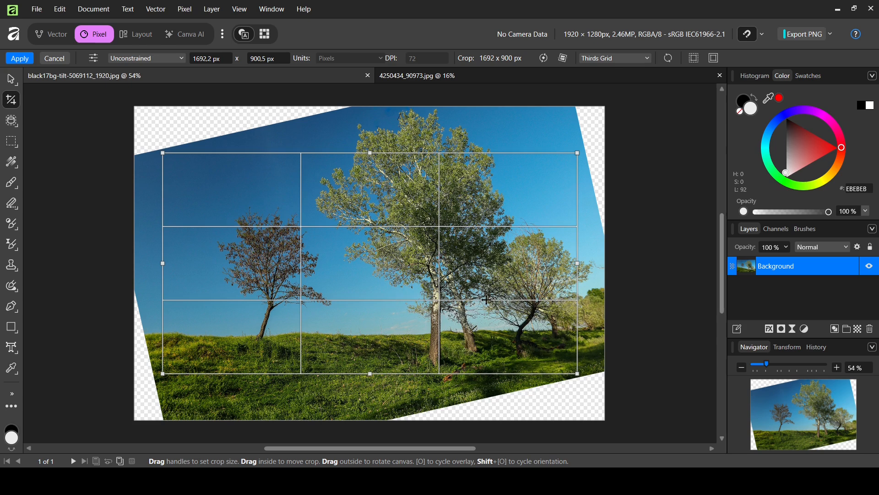
Step: Apply the straightened crop to the tree photo
{"action": "key", "text": "h"}
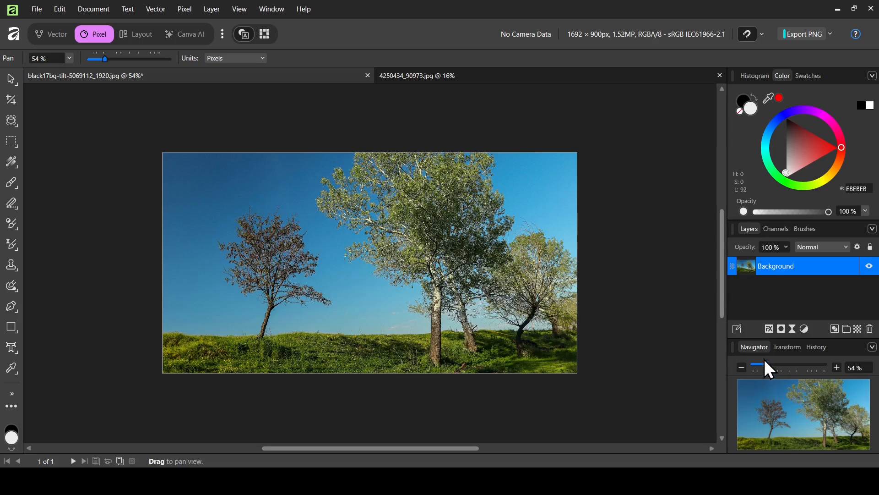
{"action": "left_click_drag", "start_coordinate": [771, 366], "coordinate": [774, 366]}
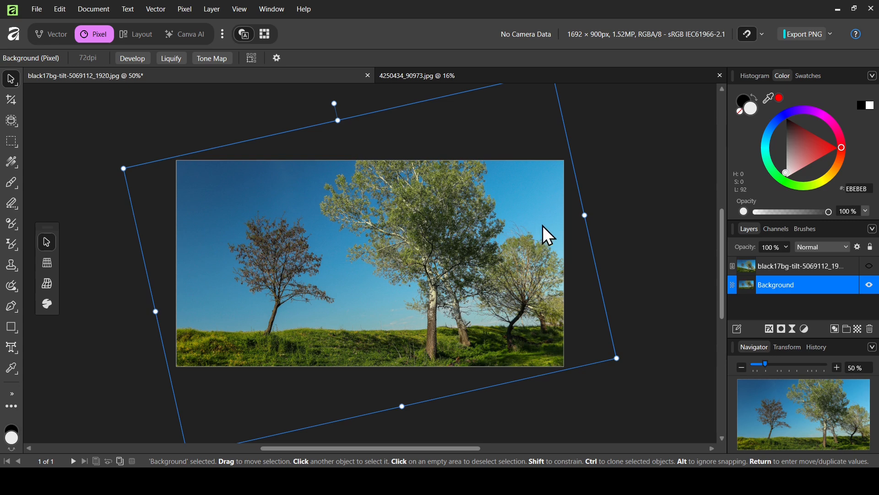
Step: Toggle the original tree image layer's visibility to compare it with the straightened photo, leaving the layer hidden
{"action": "left_click", "coordinate": [785, 268]}
{"action": "left_click", "coordinate": [871, 268]}
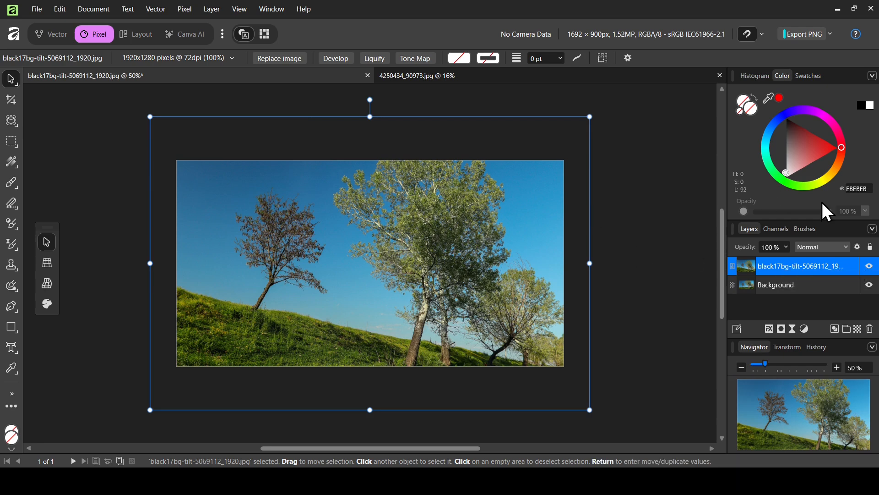
{"action": "left_click", "coordinate": [869, 267]}
{"action": "left_click", "coordinate": [870, 268]}
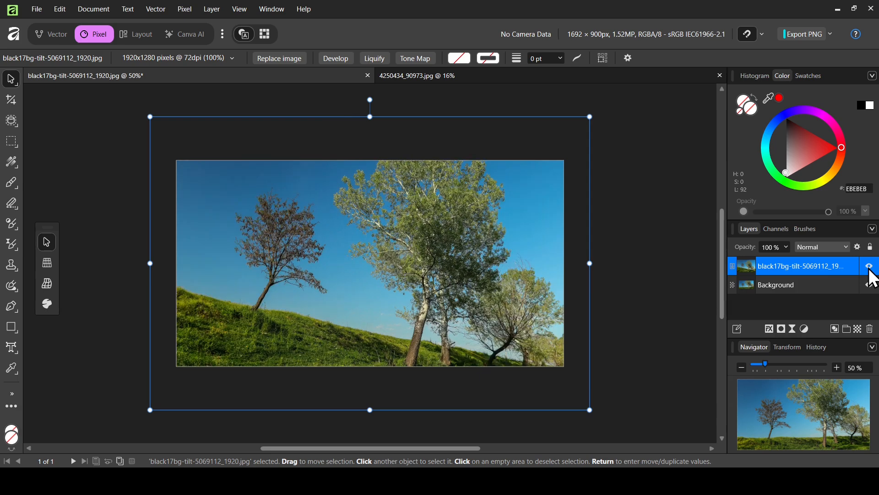
{"action": "left_click", "coordinate": [870, 268]}
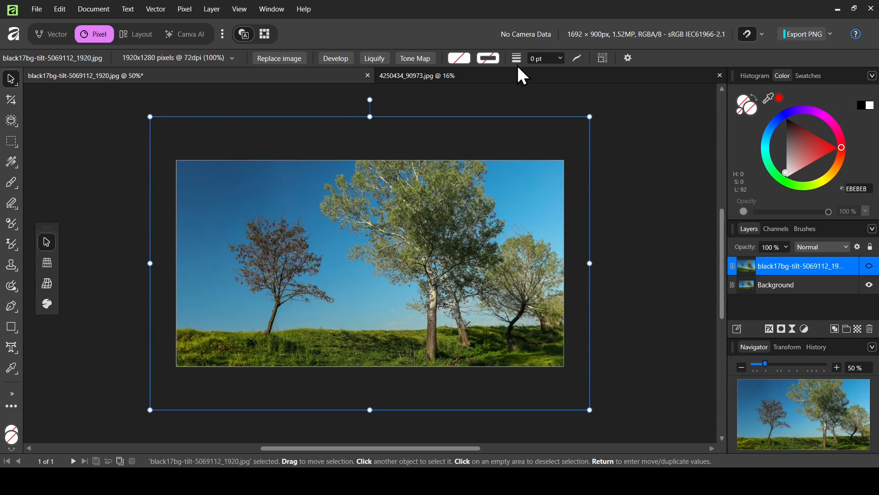
Step: Switch to the 4250434_90973.jpg document and start the Crop tool on the phone image
{"action": "left_click", "coordinate": [518, 77]}
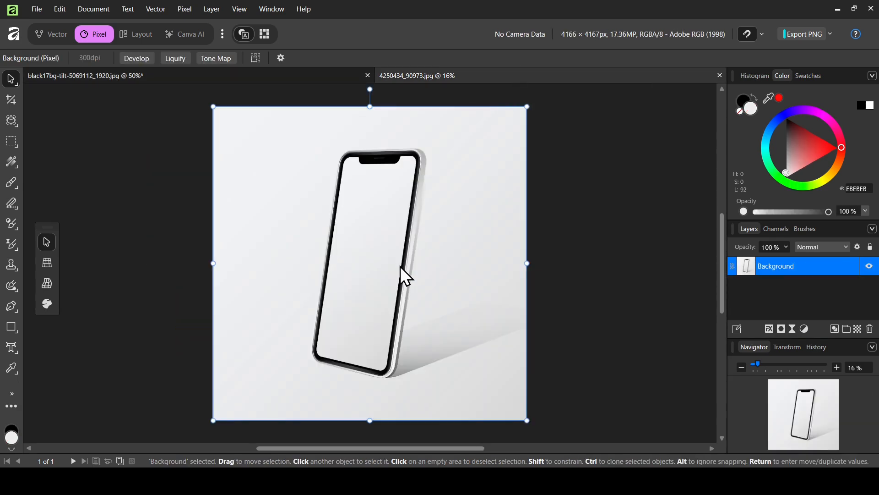
{"action": "left_click", "coordinate": [12, 101]}
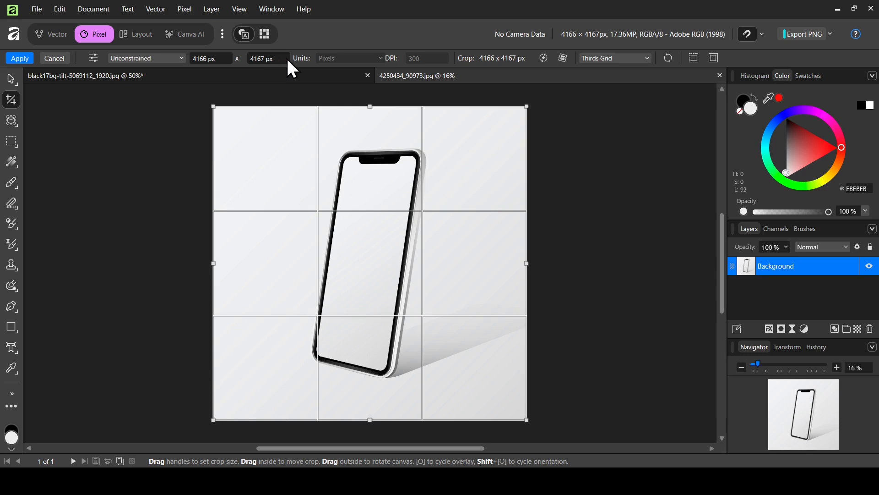
Step: Try straightening the phone image along the phone's right edge and widening the crop area, and undo both changes
{"action": "left_click", "coordinate": [564, 58]}
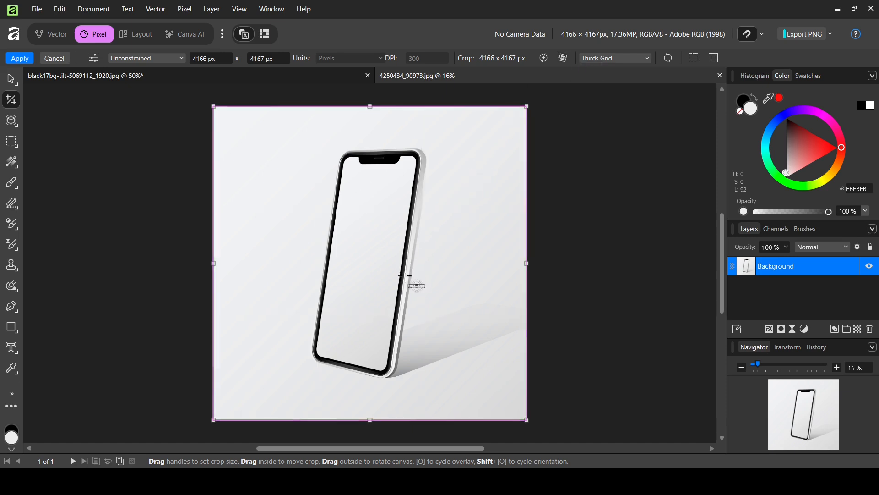
{"action": "left_click", "coordinate": [772, 365]}
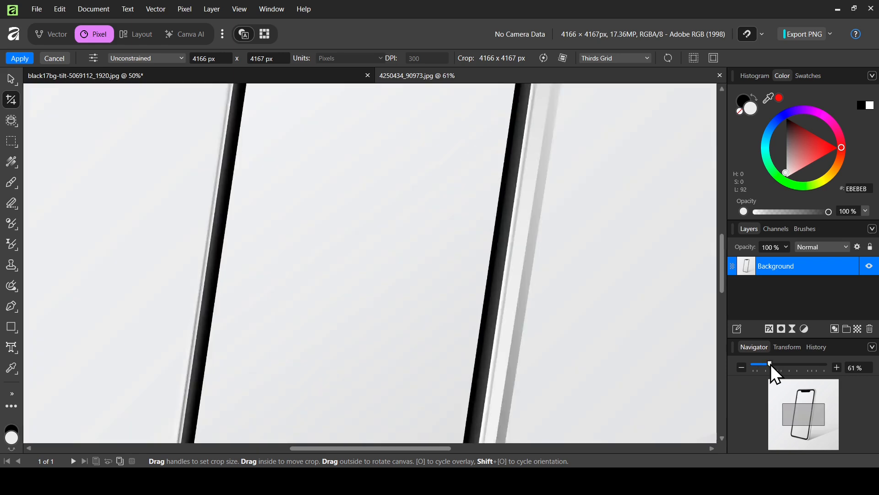
{"action": "left_click_drag", "start_coordinate": [772, 365], "coordinate": [773, 365]}
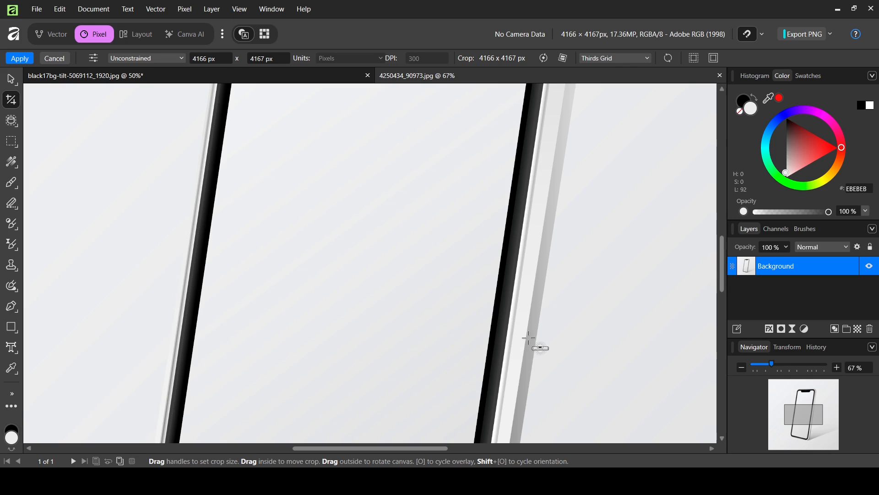
{"action": "left_click_drag", "start_coordinate": [526, 340], "coordinate": [535, 283]}
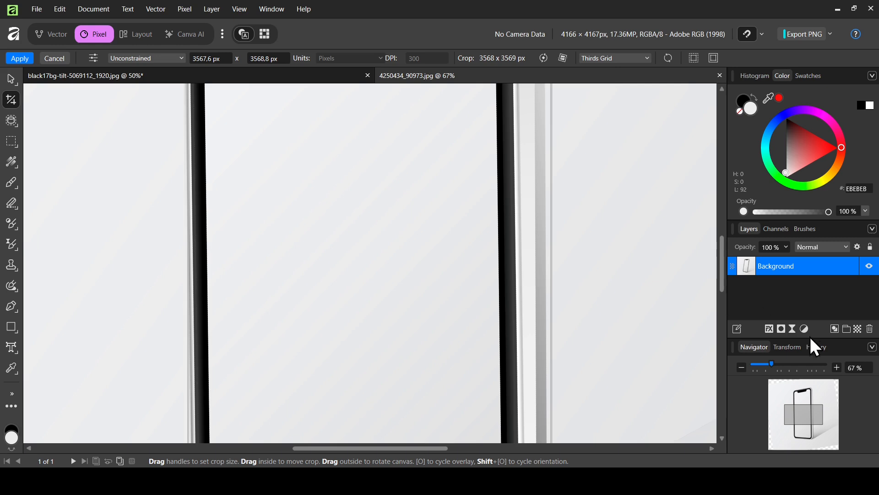
{"action": "left_click_drag", "start_coordinate": [765, 365], "coordinate": [759, 365]}
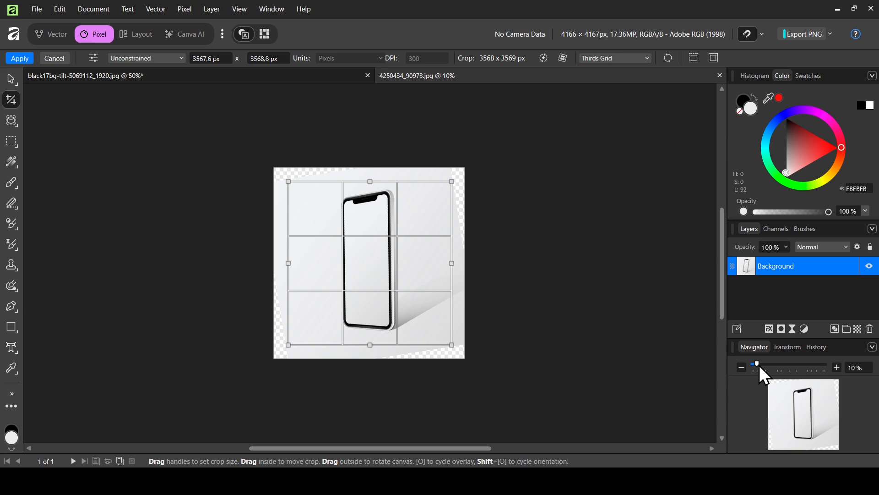
{"action": "left_click_drag", "start_coordinate": [452, 263], "coordinate": [505, 262]}
{"action": "key", "text": "ctrl+z"}
{"action": "key", "text": "ctrl+z"}
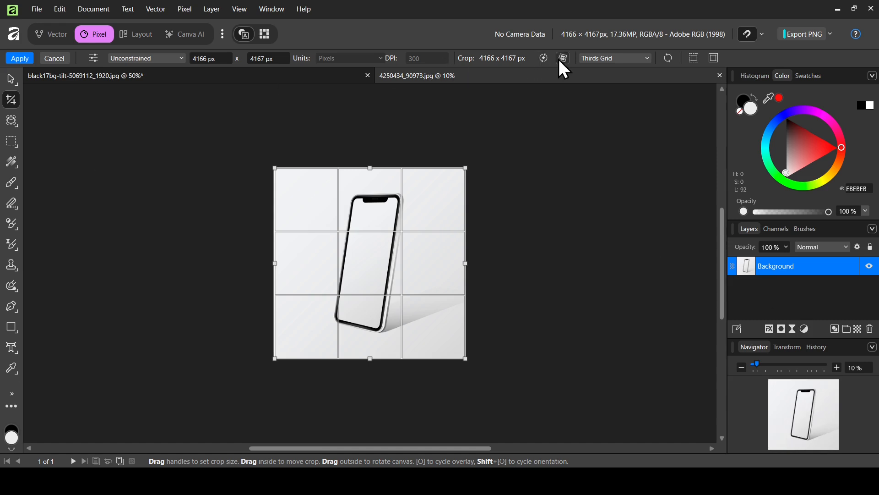
Step: Straighten the phone image with a longer line along the phone's right edge and apply the crop
{"action": "left_click", "coordinate": [773, 366]}
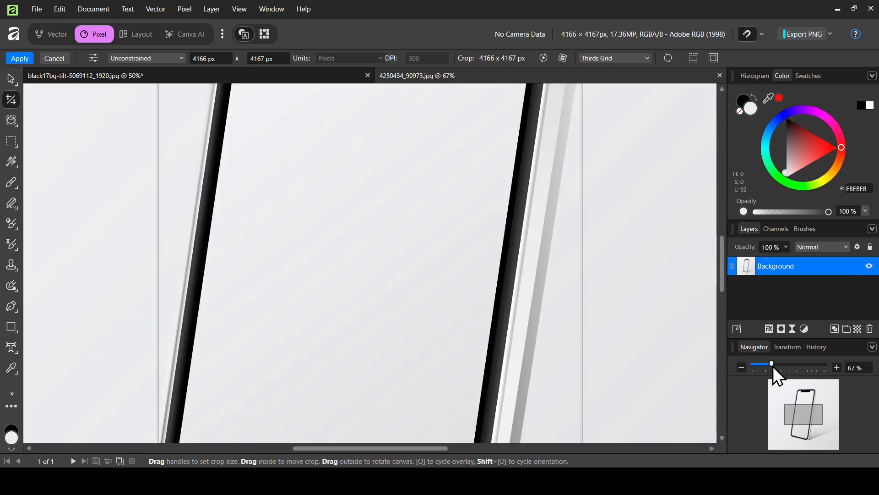
{"action": "left_click", "coordinate": [567, 60]}
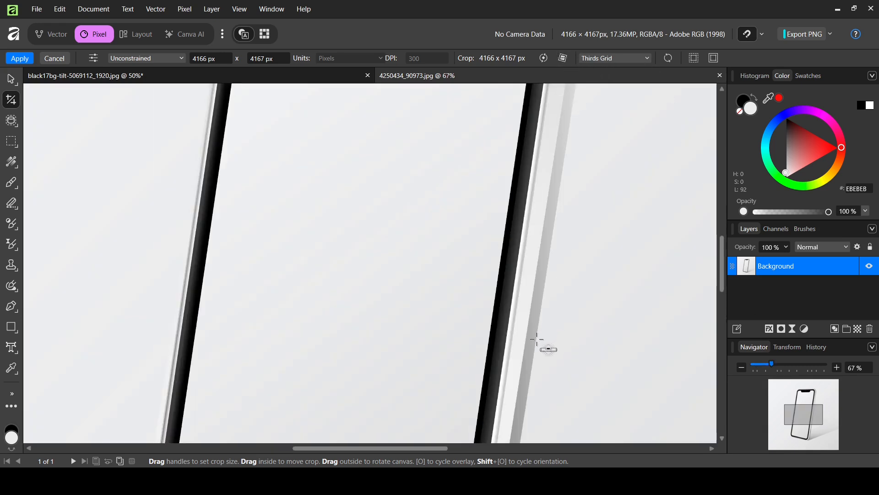
{"action": "left_click_drag", "start_coordinate": [537, 340], "coordinate": [551, 241]}
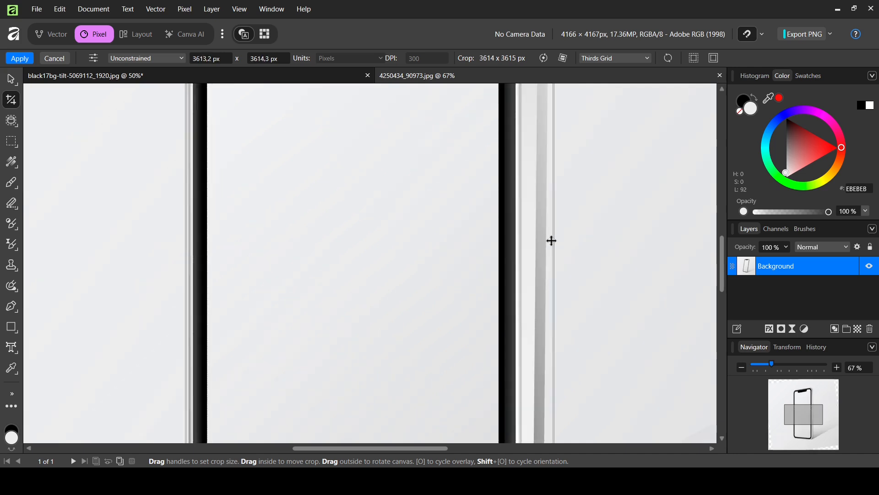
{"action": "left_click_drag", "start_coordinate": [771, 365], "coordinate": [760, 365]}
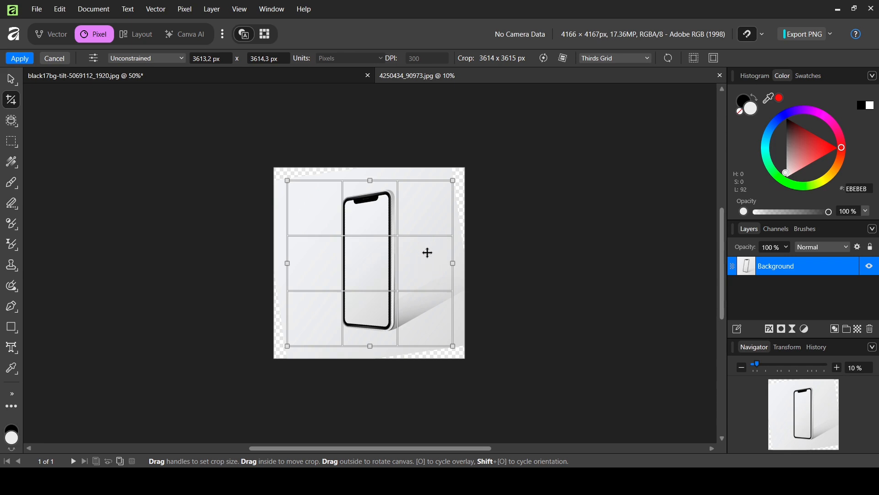
{"action": "key", "text": "Return"}
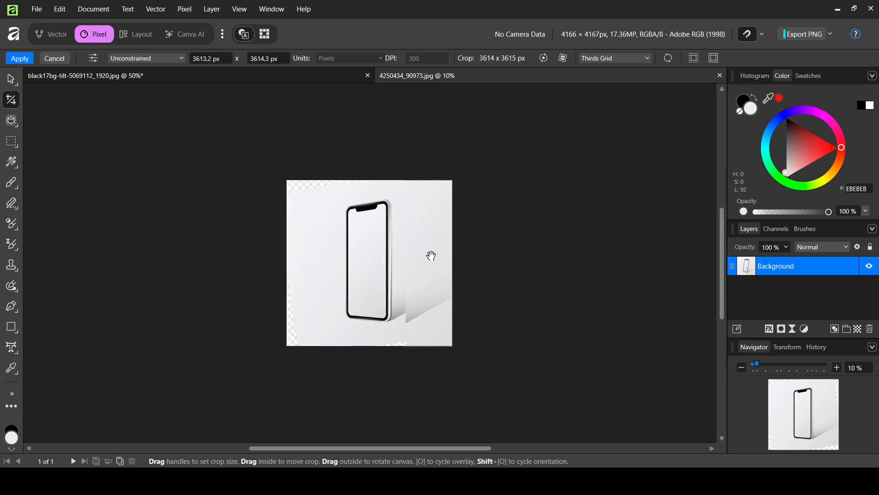
{"action": "key", "text": "space"}
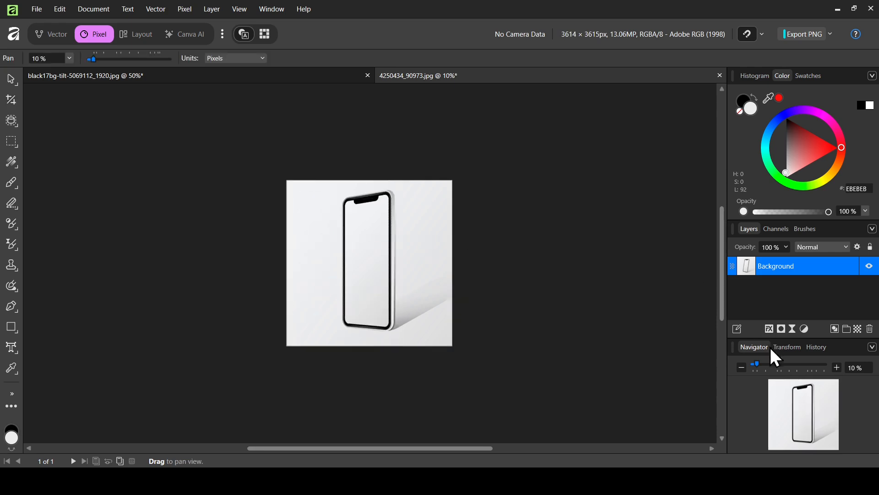
Step: Toggle the original phone image layer's visibility to compare it with the straightened version, leaving the layer hidden
{"action": "left_click", "coordinate": [771, 362]}
{"action": "left_click_drag", "start_coordinate": [766, 364], "coordinate": [758, 365]}
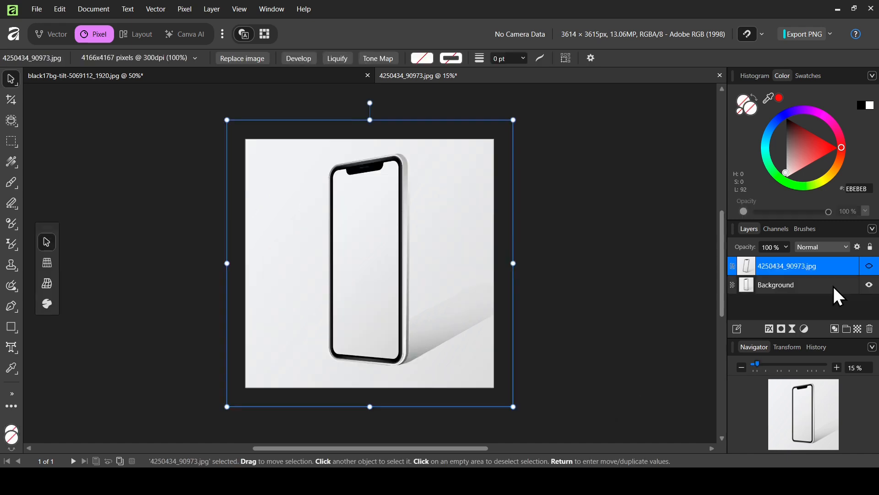
{"action": "left_click", "coordinate": [832, 285]}
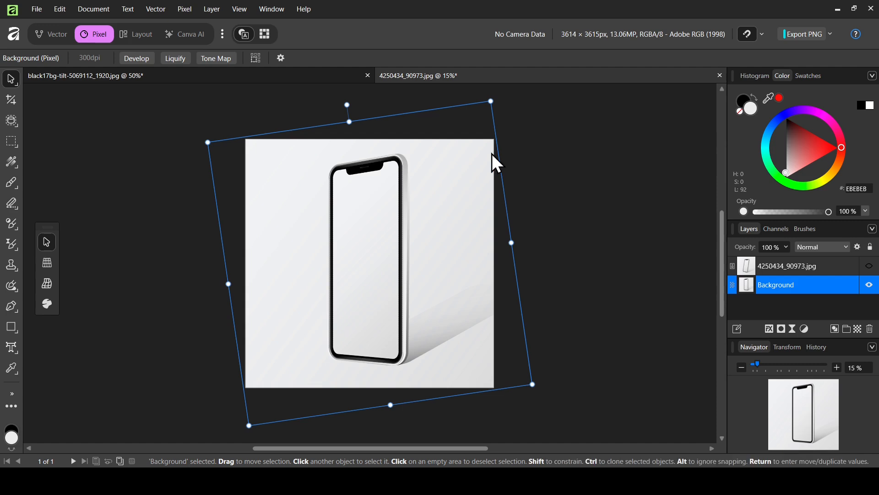
{"action": "left_click", "coordinate": [870, 267]}
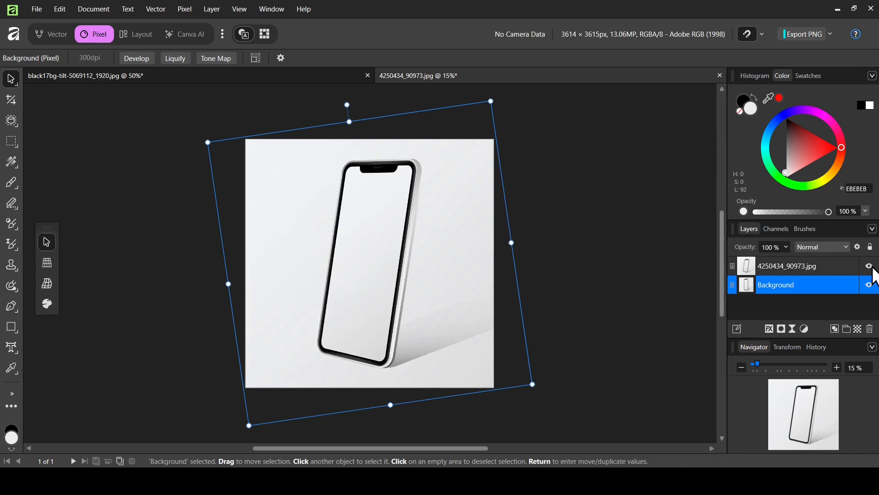
{"action": "left_click", "coordinate": [869, 266]}
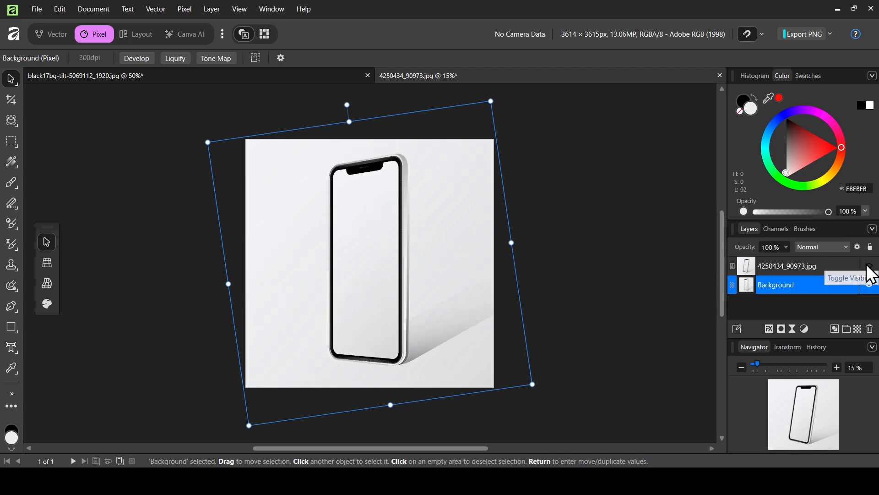
{"action": "left_click", "coordinate": [870, 267]}
{"action": "left_click", "coordinate": [869, 267]}
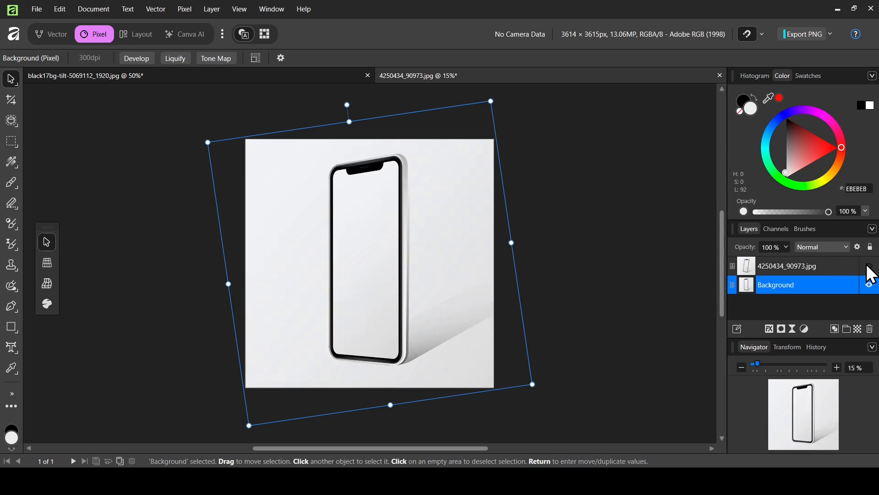
Step: Return to the tree photo document and clear the layer selection
{"action": "left_click", "coordinate": [300, 75]}
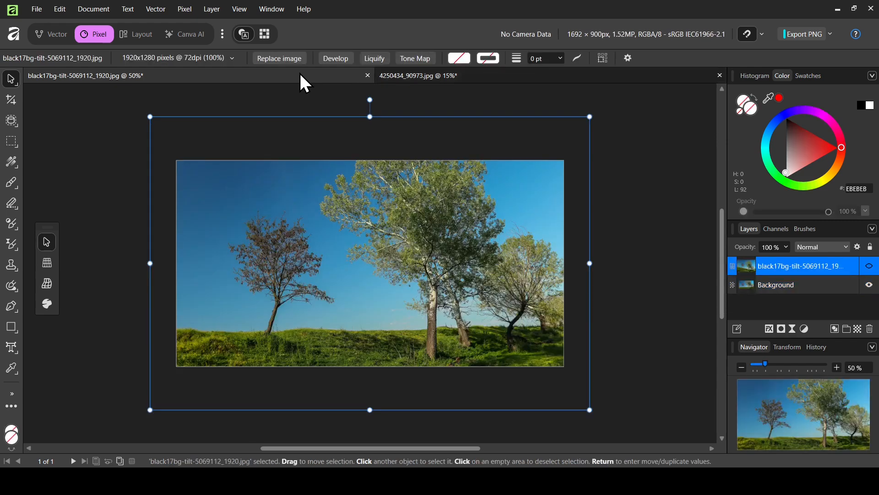
{"action": "left_click", "coordinate": [611, 233]}
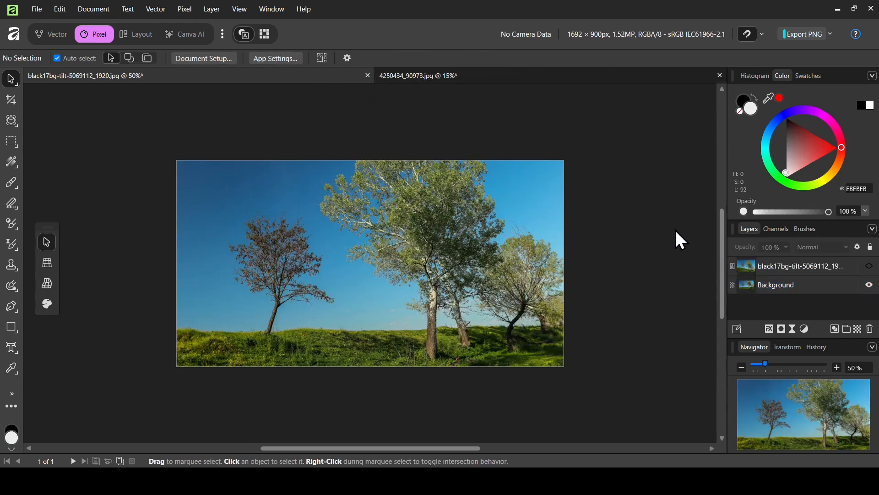